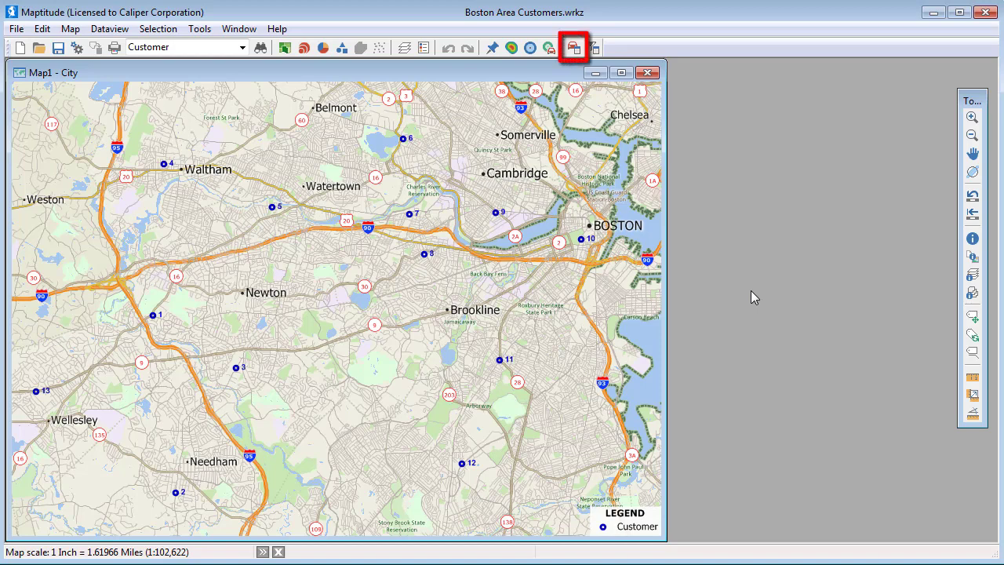
Step: Open the Tools menu for the Boston Area Customers map to reach Routing & Directions
click(200, 29)
mouse_move(243, 67)
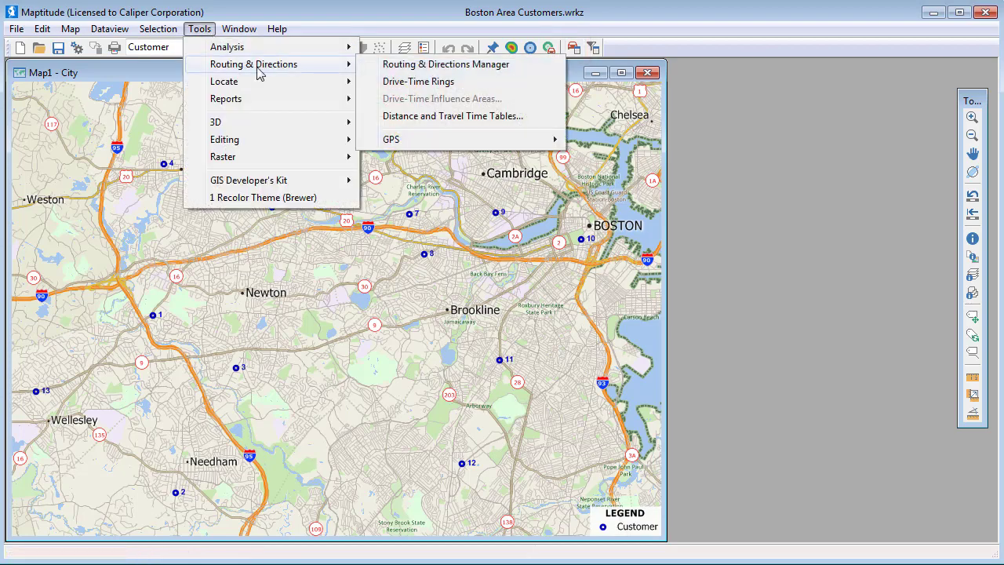
click(418, 65)
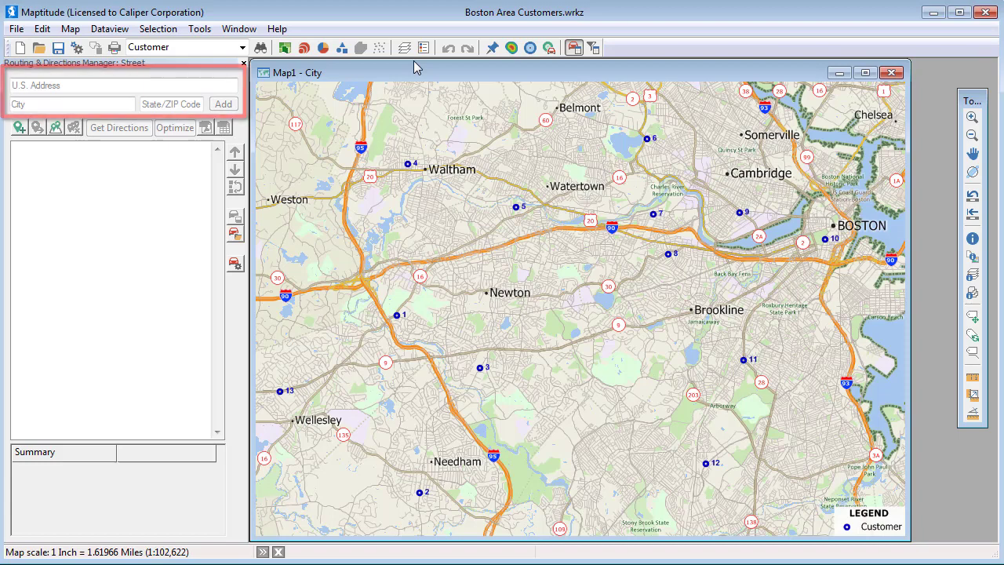
click(145, 84)
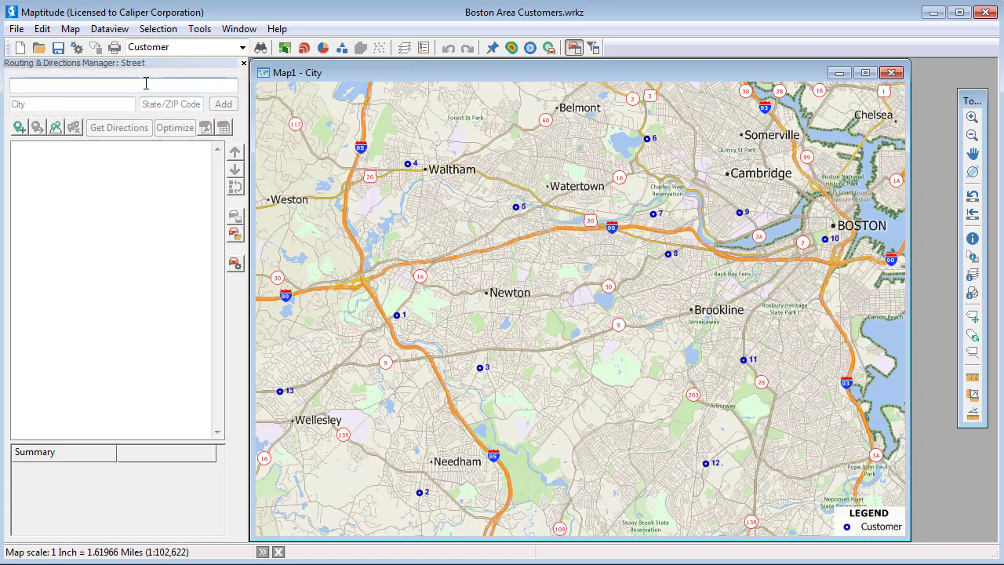
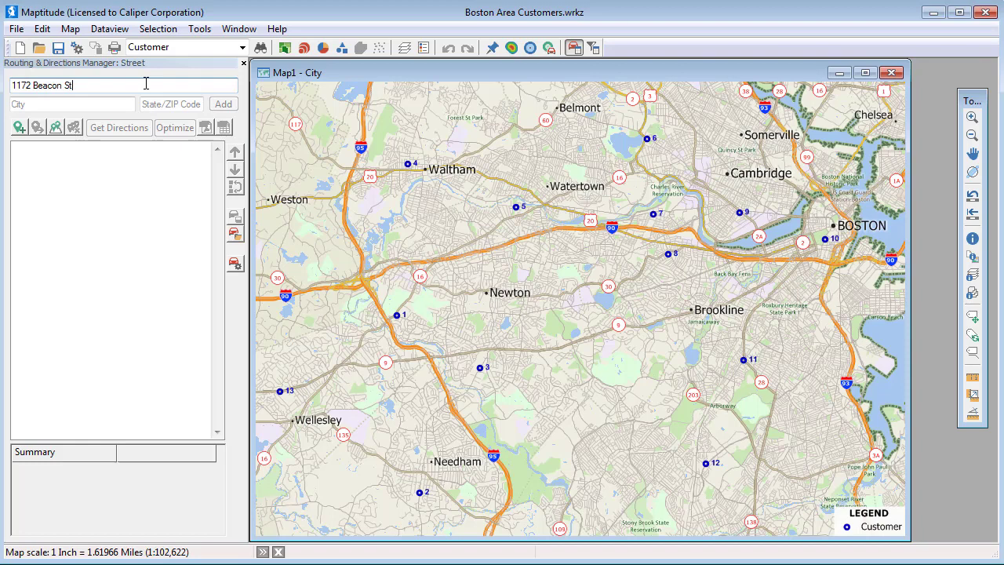
click(158, 103)
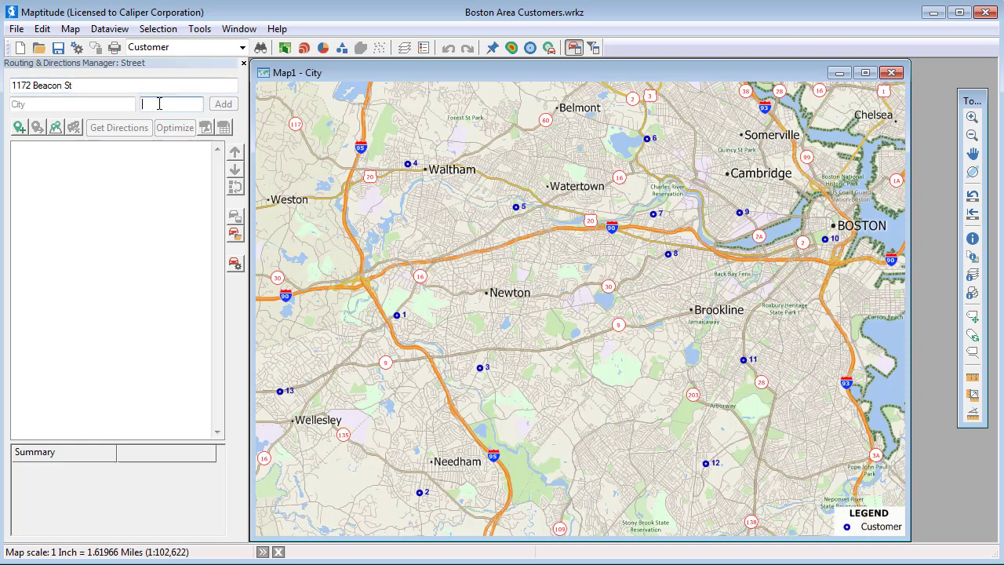
text(02461)
click(222, 105)
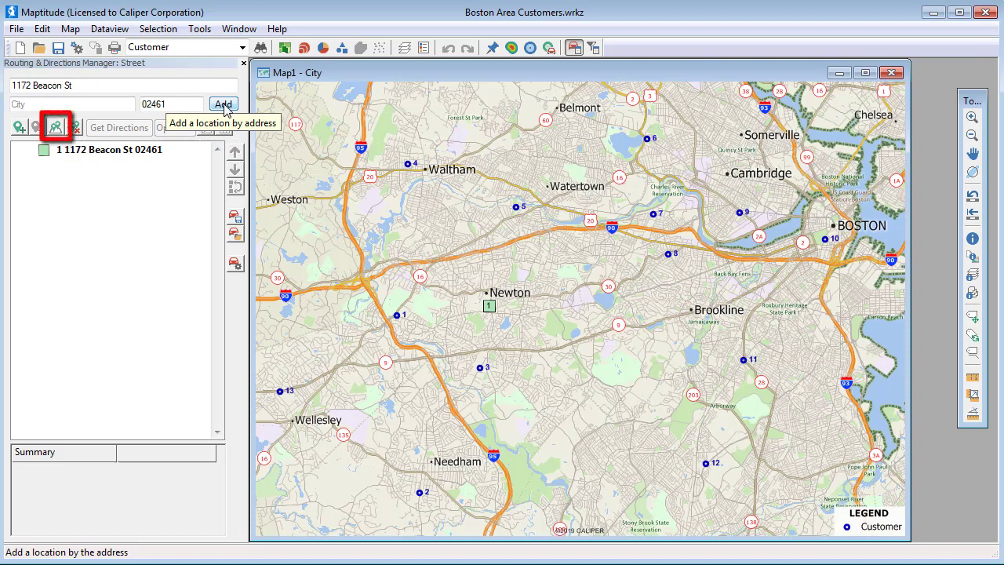
click(59, 128)
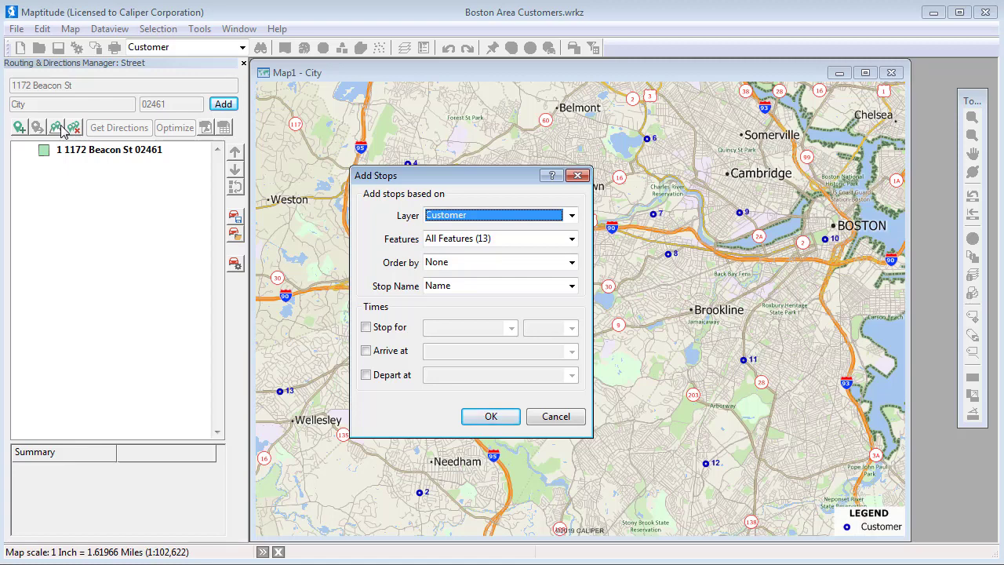
Step: Add all 13 Customer layer features as stops, giving Johnson through Miller after the start
click(480, 420)
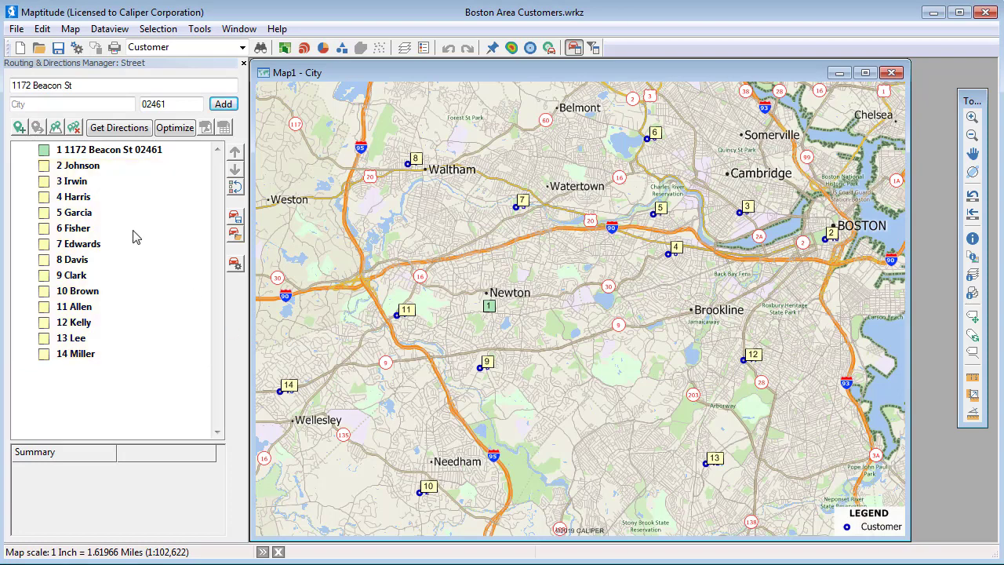
click(23, 128)
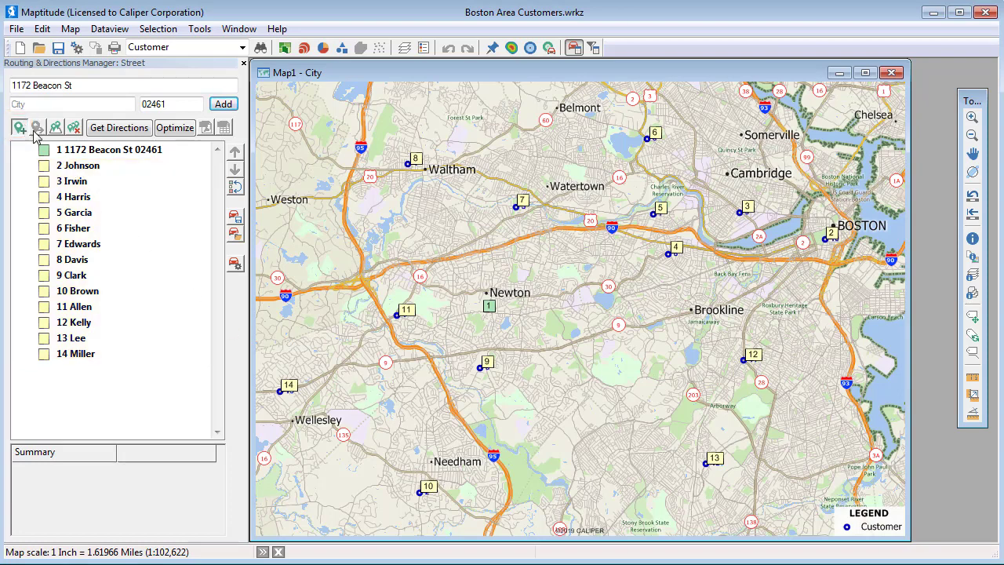
click(594, 444)
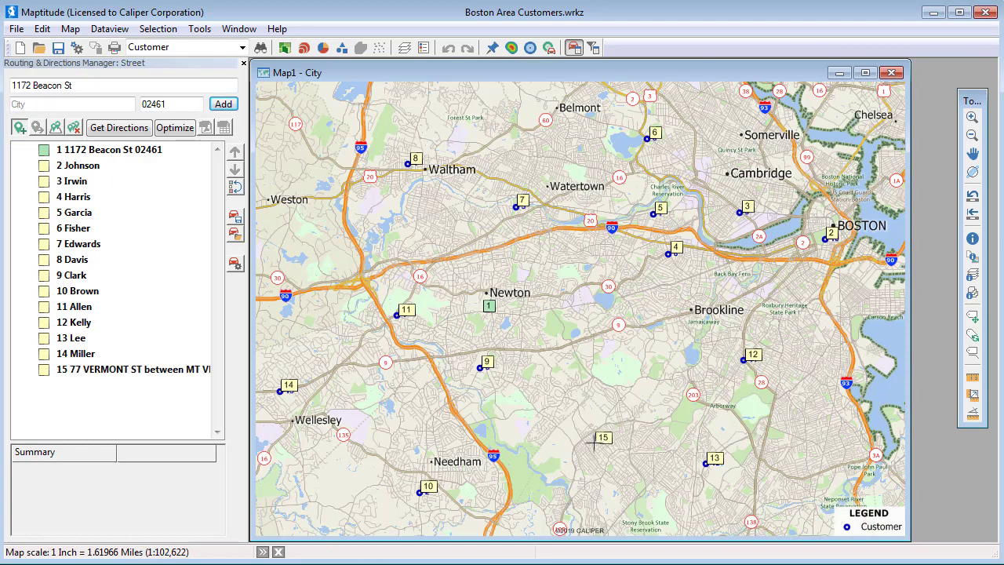
right_click(96, 234)
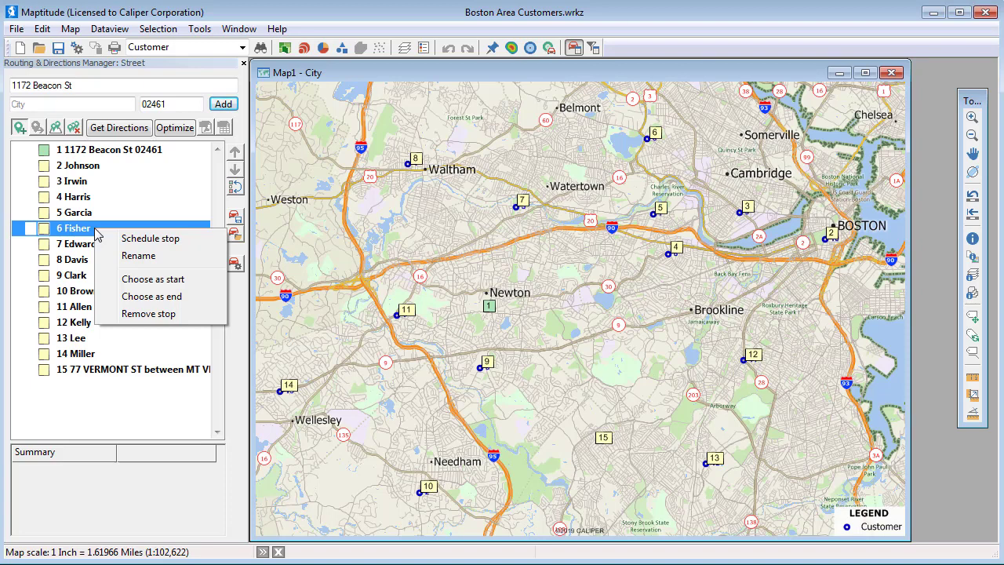
click(149, 241)
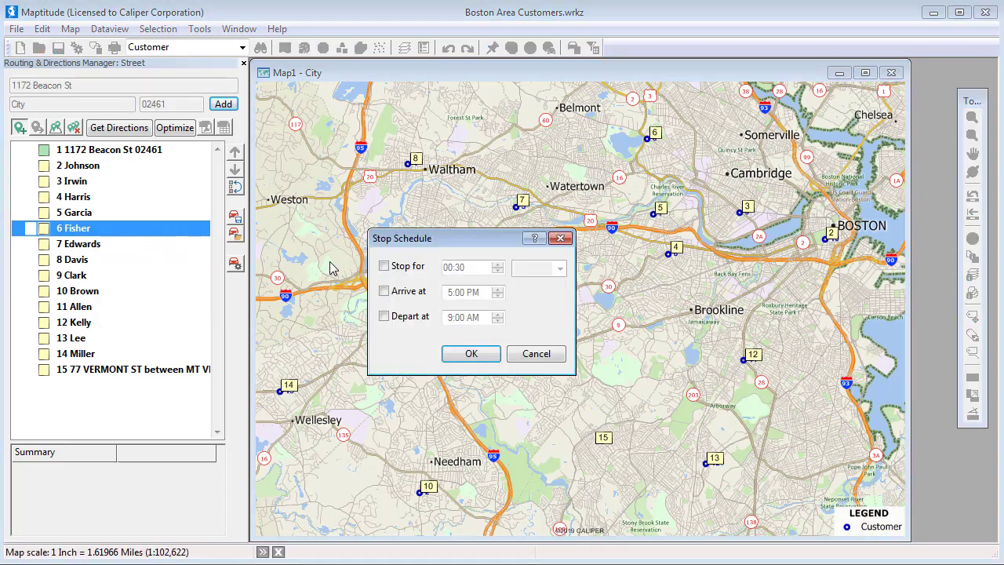
click(384, 267)
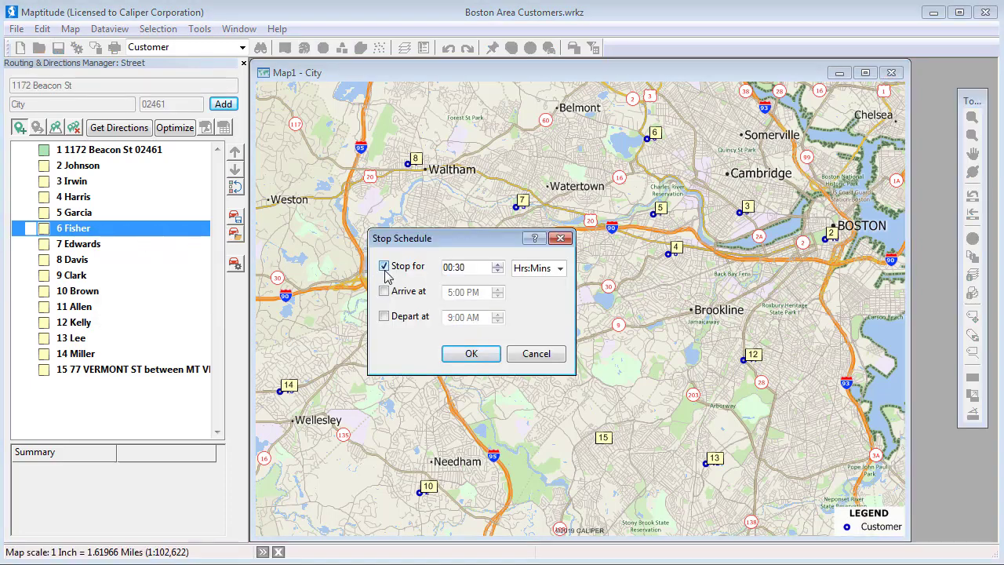
click(472, 354)
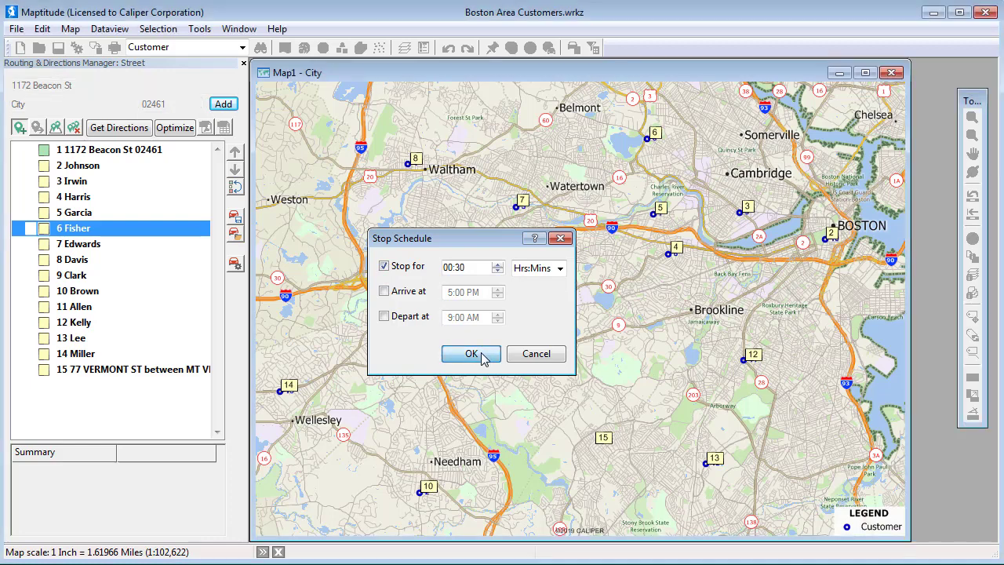
right_click(130, 378)
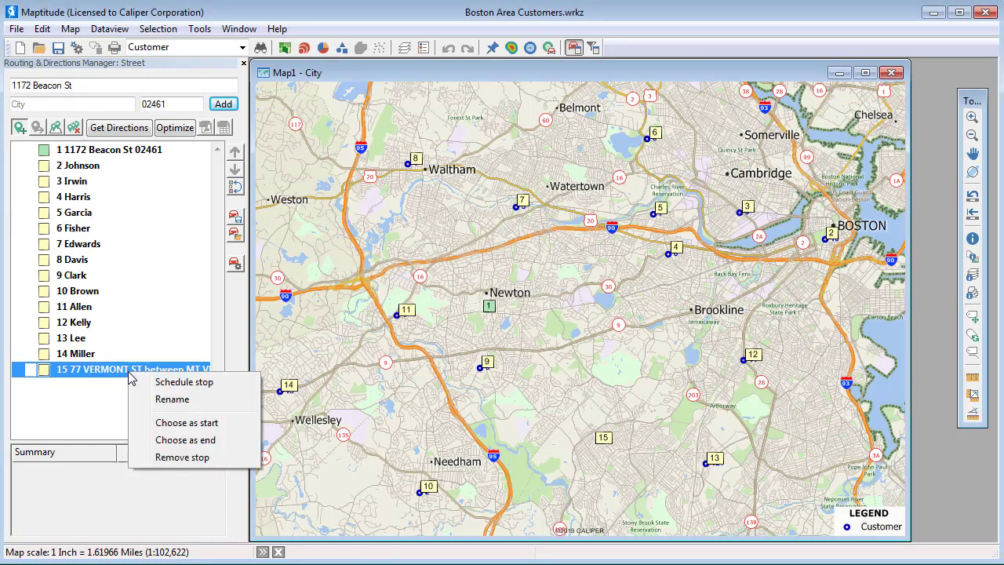
click(195, 459)
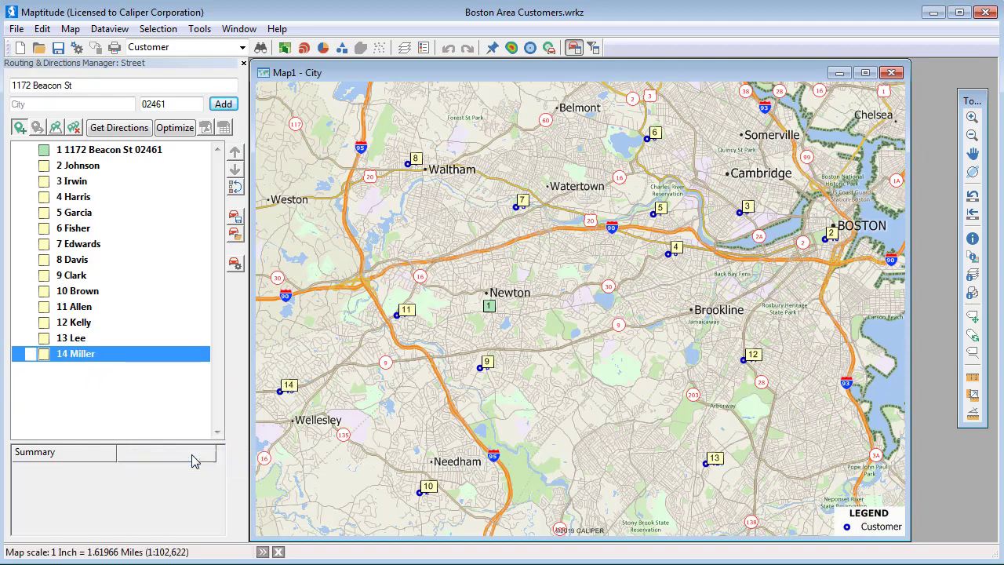
Step: Move Edwards up three places, then compute directions: 85.9 mi, 4 h 18 min, $13.87
click(94, 249)
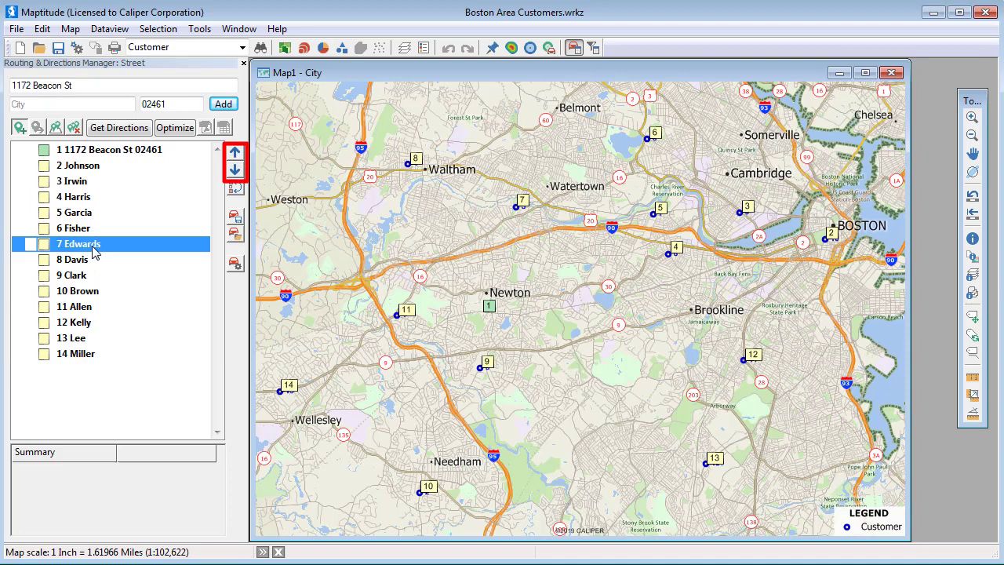
click(236, 154)
click(236, 154)
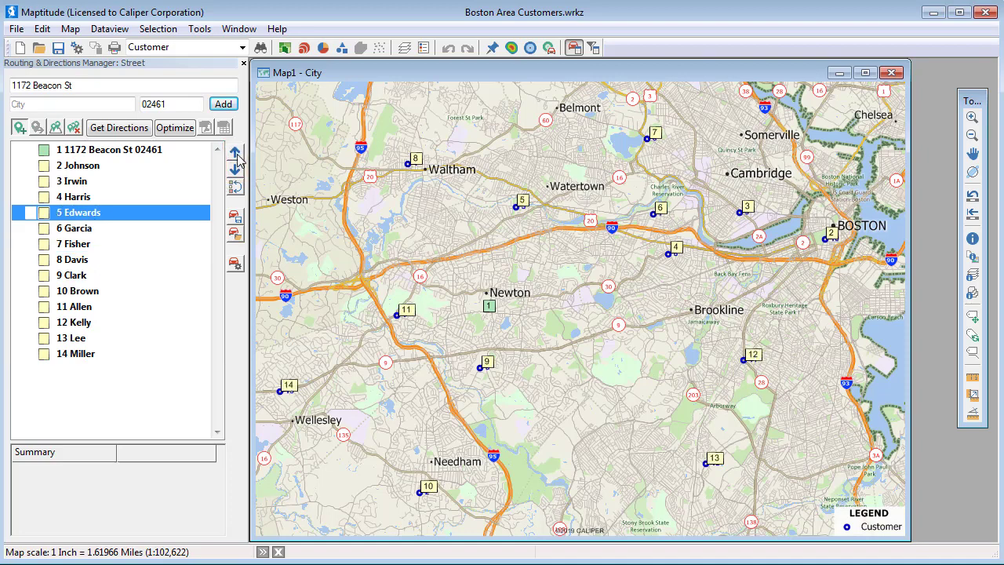
click(236, 154)
click(236, 153)
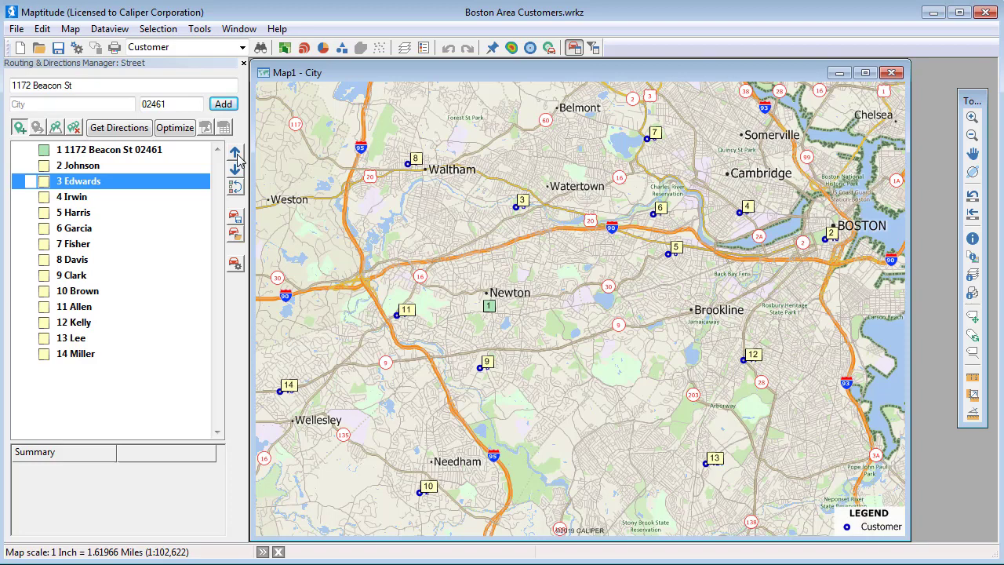
click(127, 128)
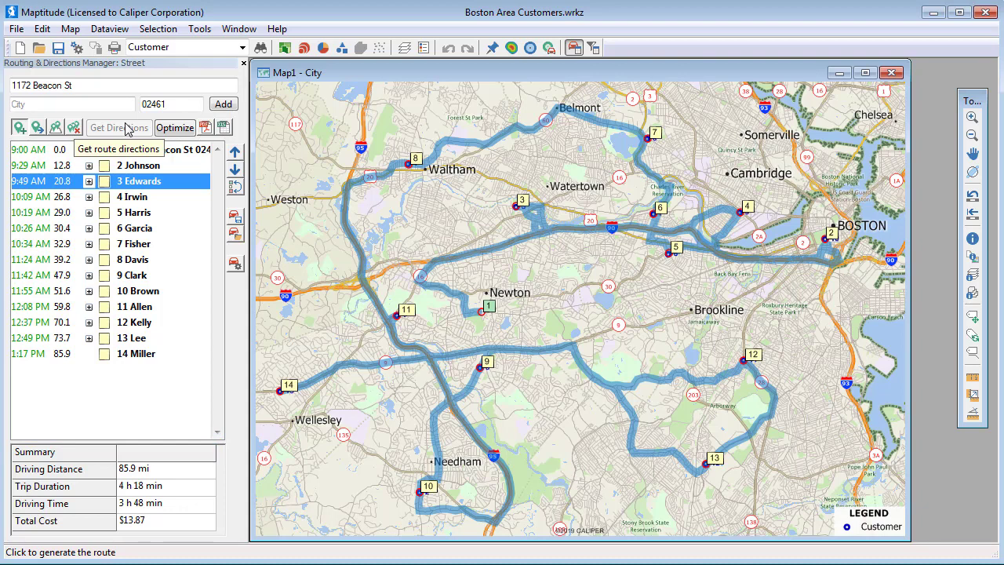
Step: Preview 9 Clark's turn-by-turn directions, then optimize the stop order to 42.9 mi, 3 h 7 min
click(89, 275)
click(88, 275)
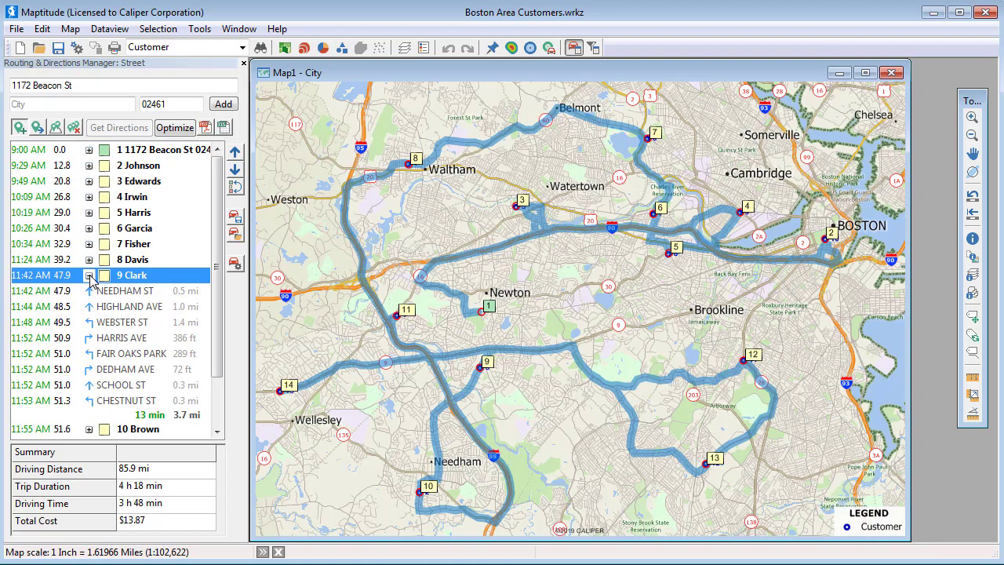
click(88, 275)
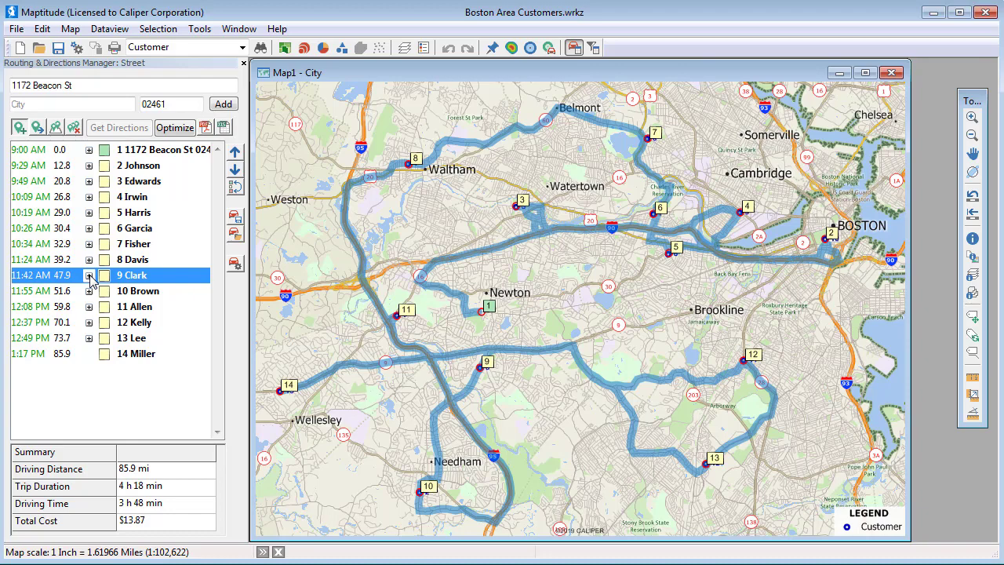
click(166, 128)
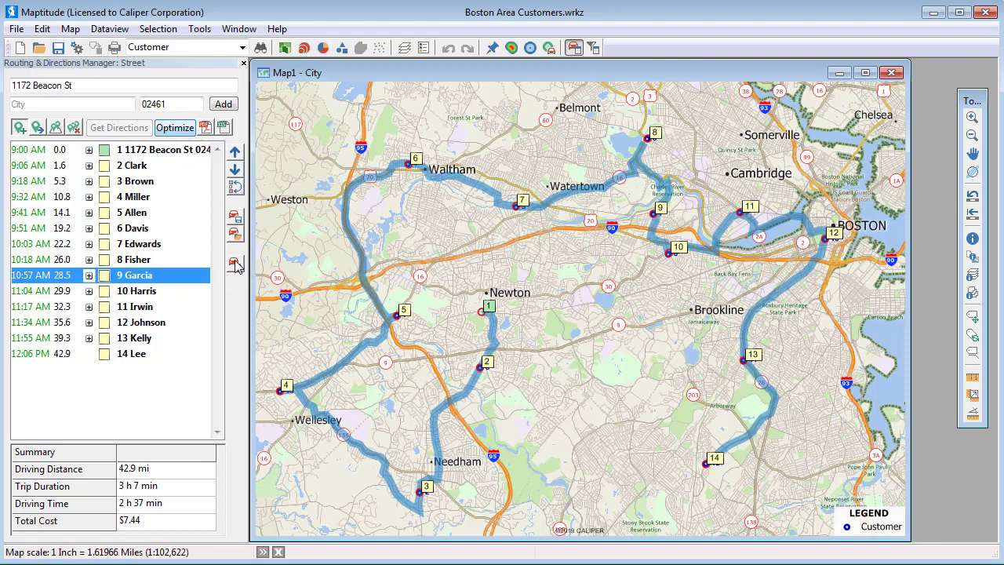
Step: Open Route Options, showing the Street layer with Fastest route type
click(236, 264)
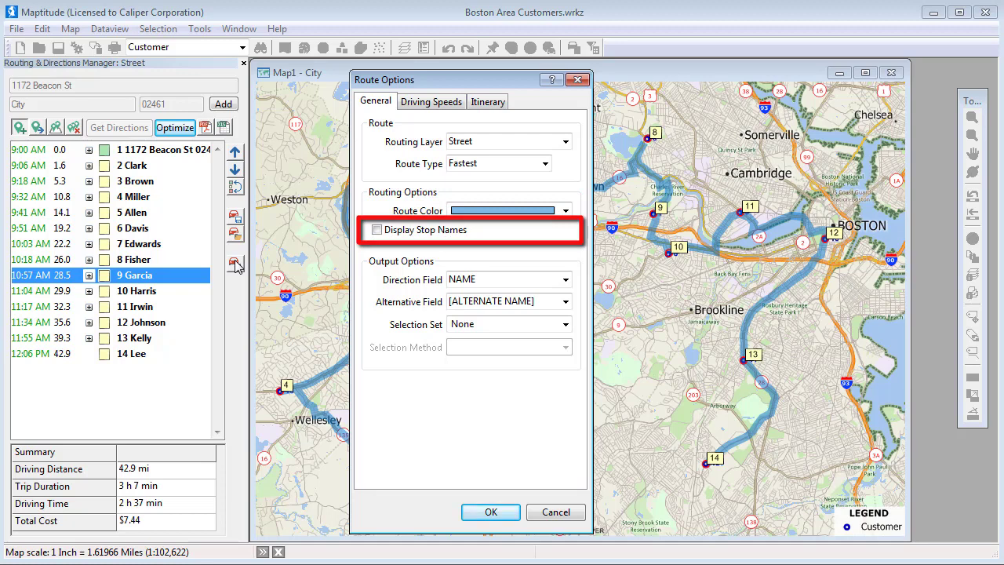
Step: Enable Display Stop Names and a fixed Stay at each Stop time on the Itinerary tab
click(377, 232)
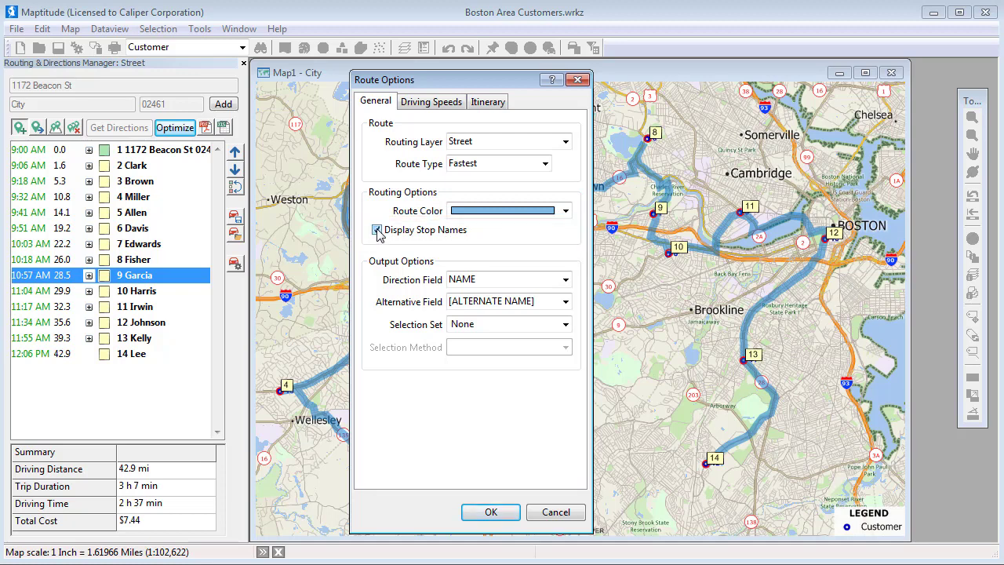
click(427, 107)
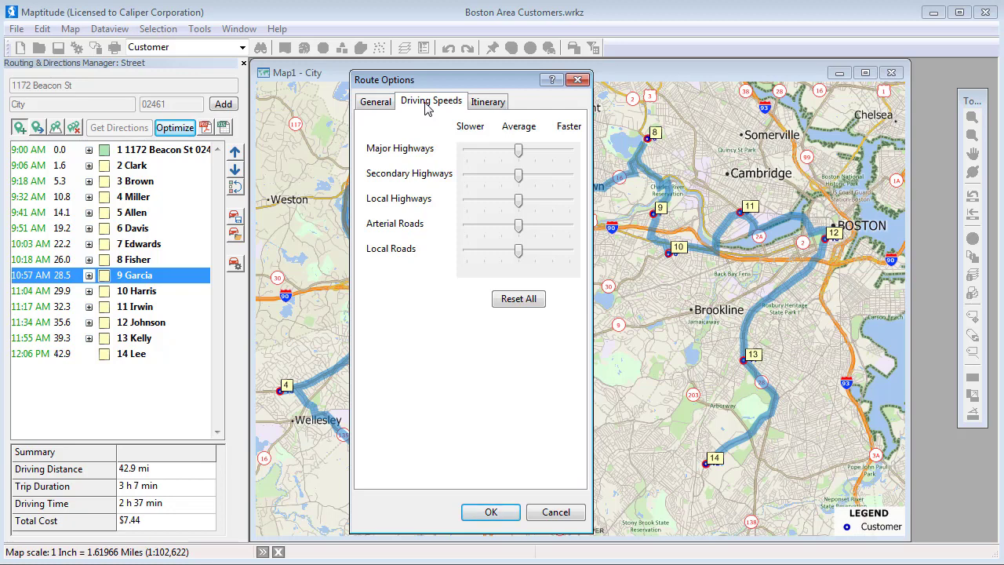
click(487, 104)
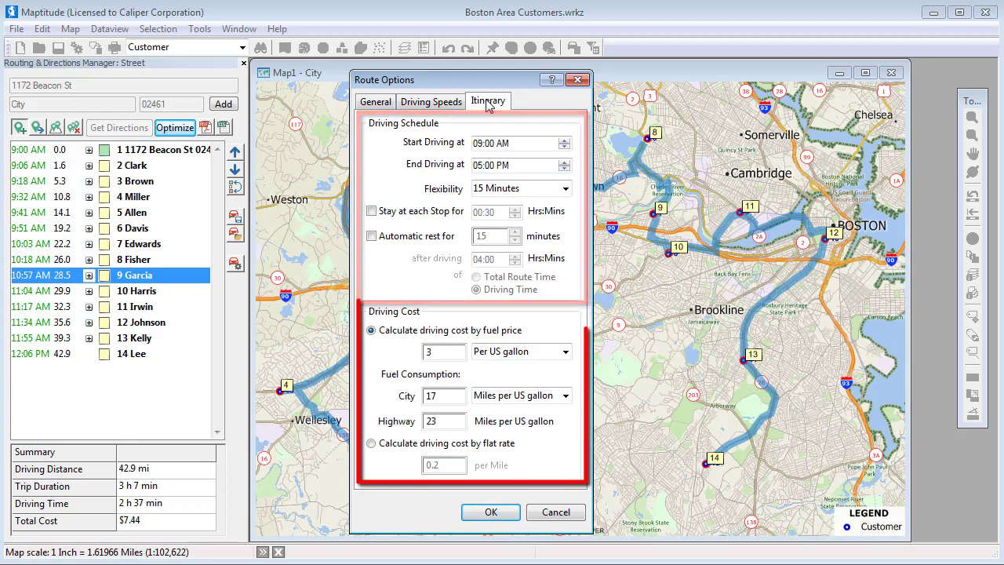
click(371, 211)
double_click(490, 213)
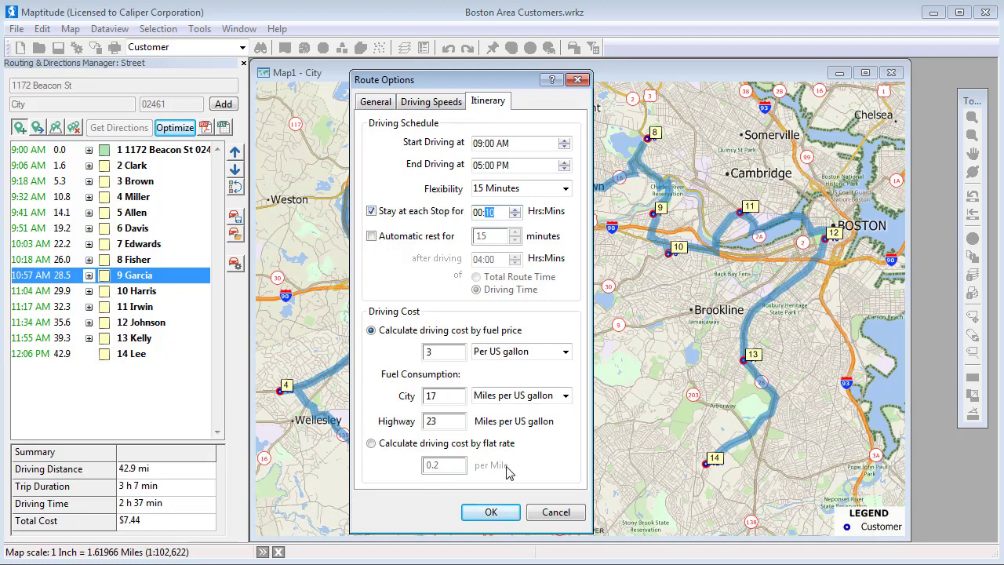
click(492, 512)
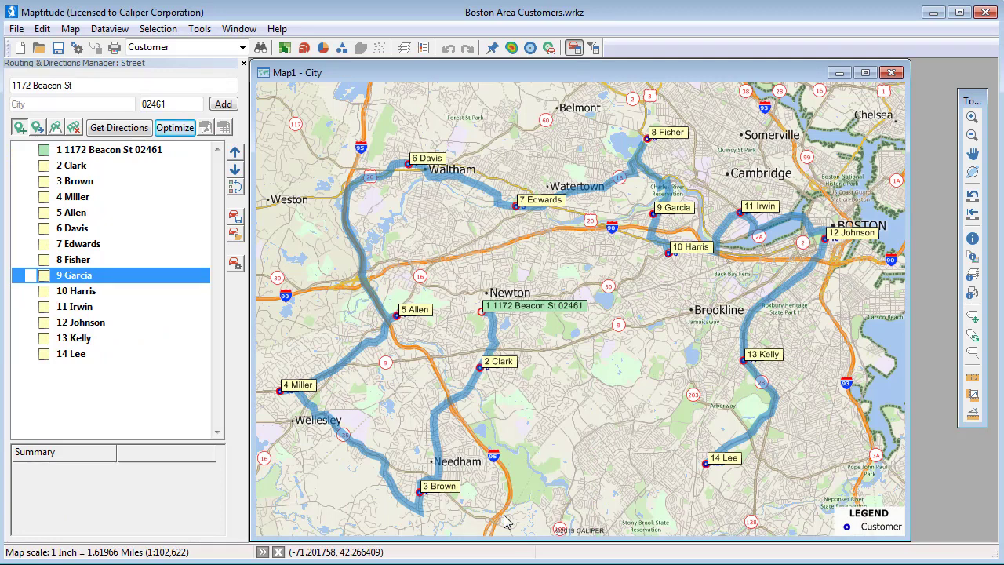
right_click(158, 153)
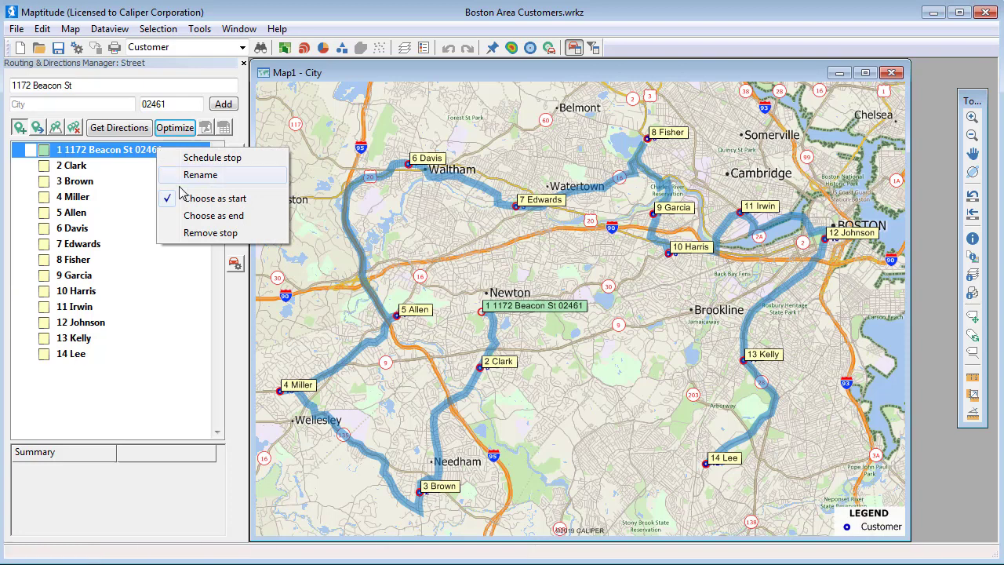
click(200, 216)
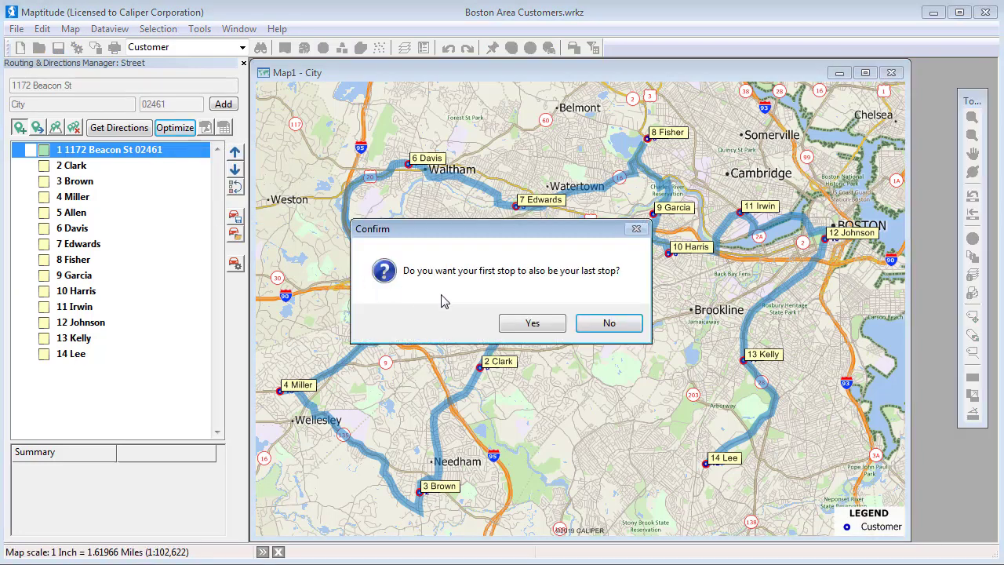
click(523, 324)
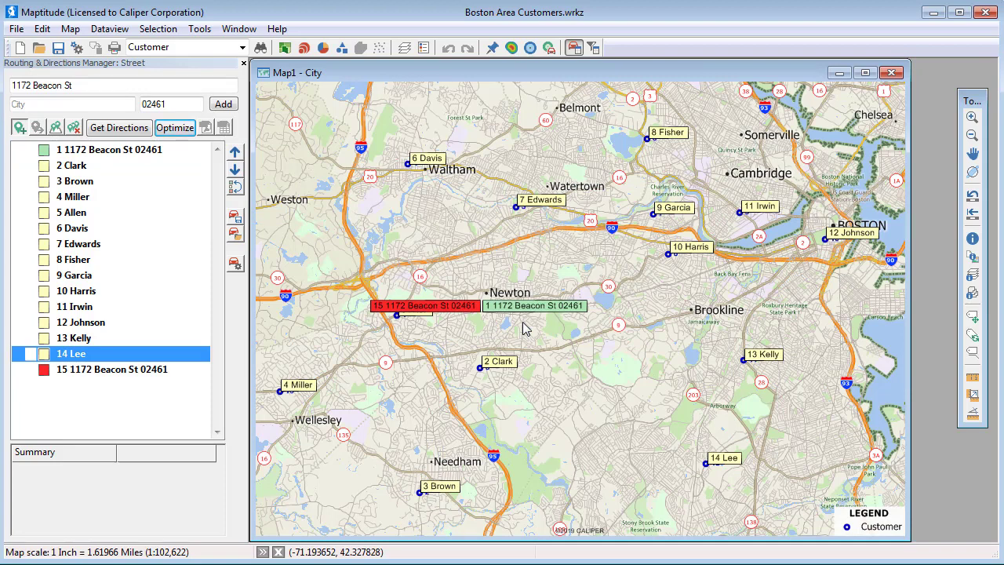
click(175, 128)
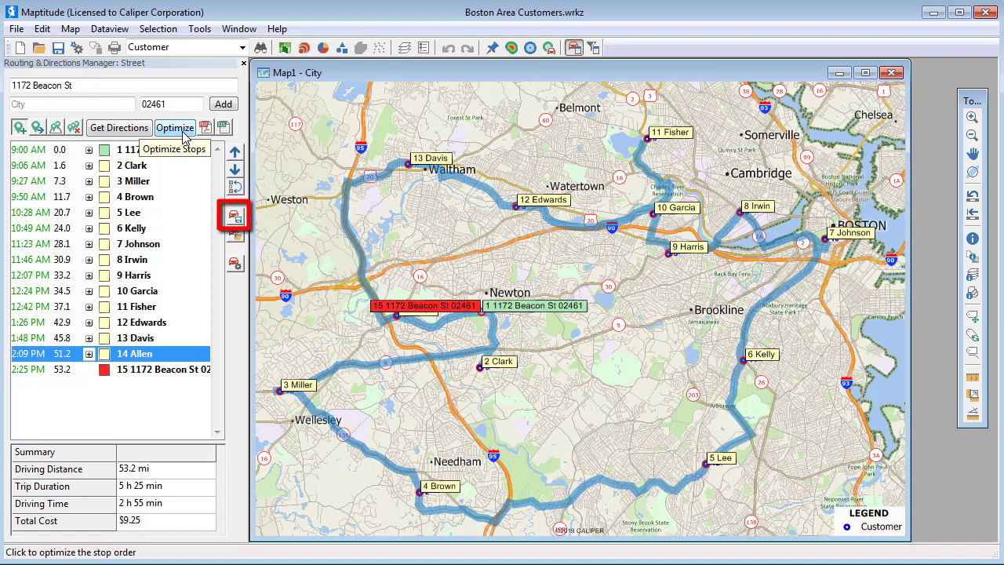
Step: Save the optimized route as the 'My Route' route file, then remove every route and stop from the map
click(239, 219)
text(My Route)
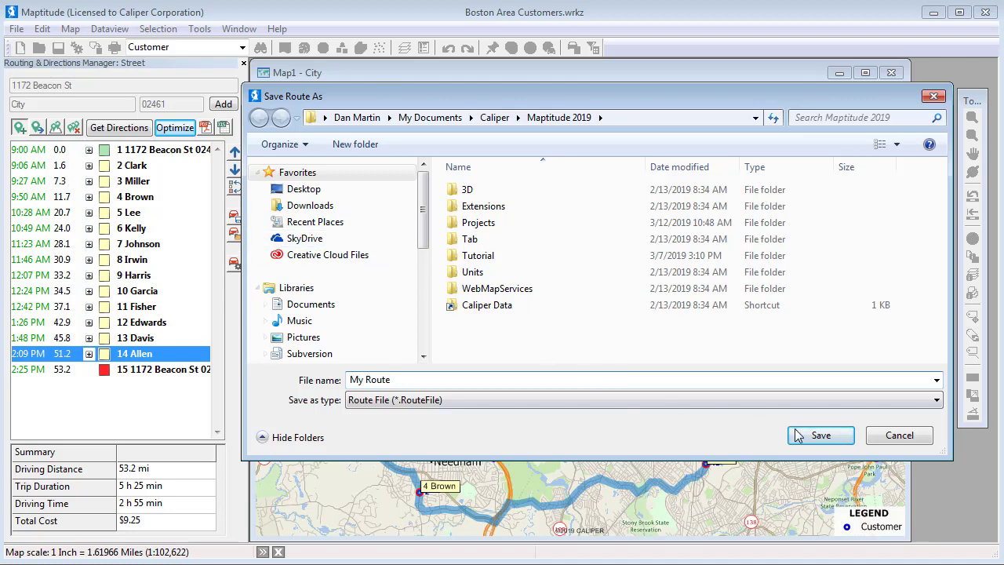
click(810, 437)
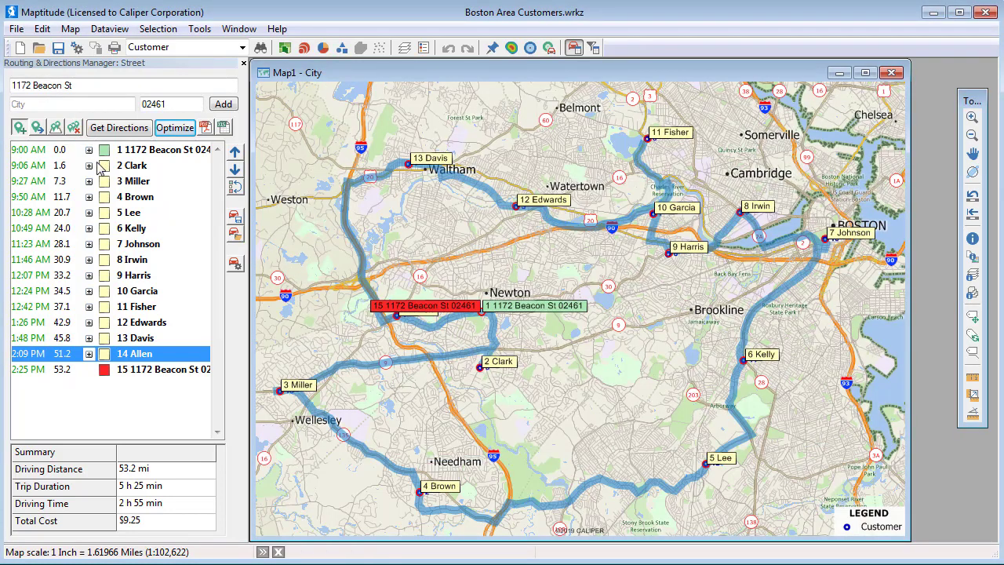
click(75, 128)
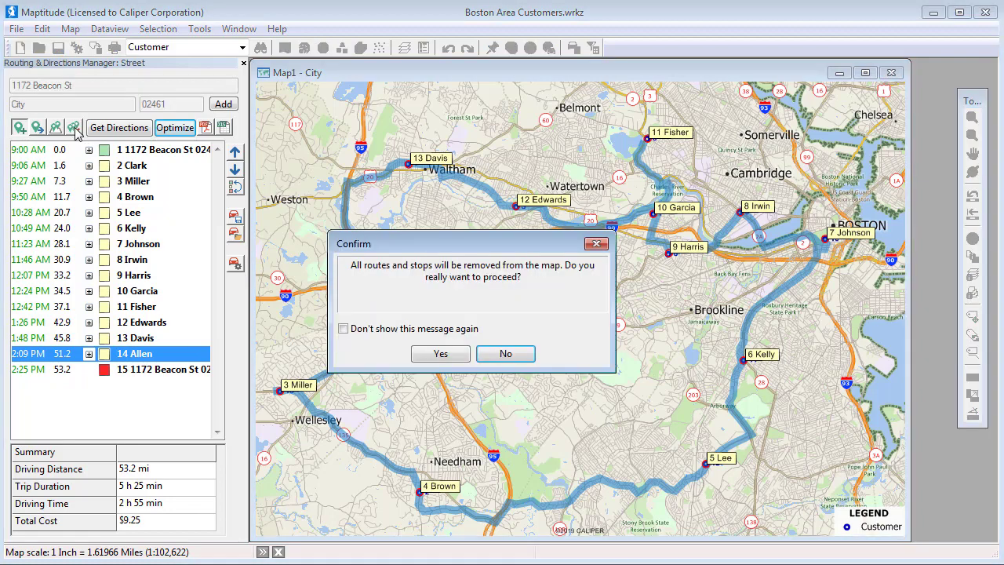
click(433, 354)
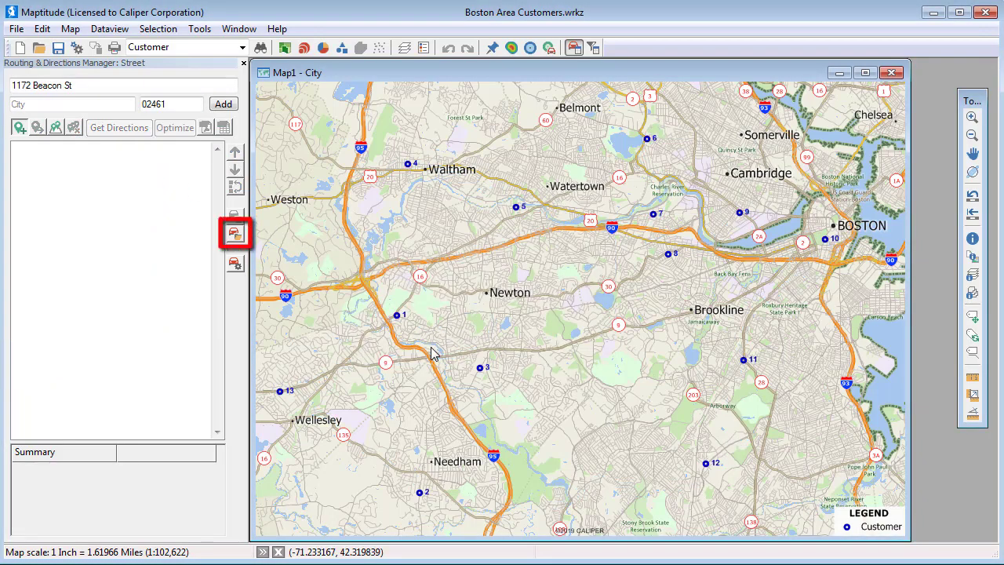